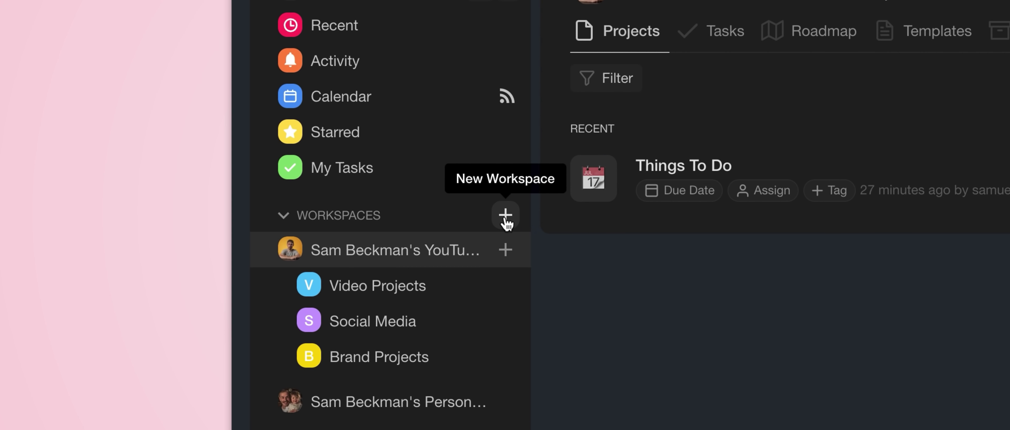
Step: Add a workspace named Real Estate Videography, then go to the personal workspace's projects page
left_click(505, 216)
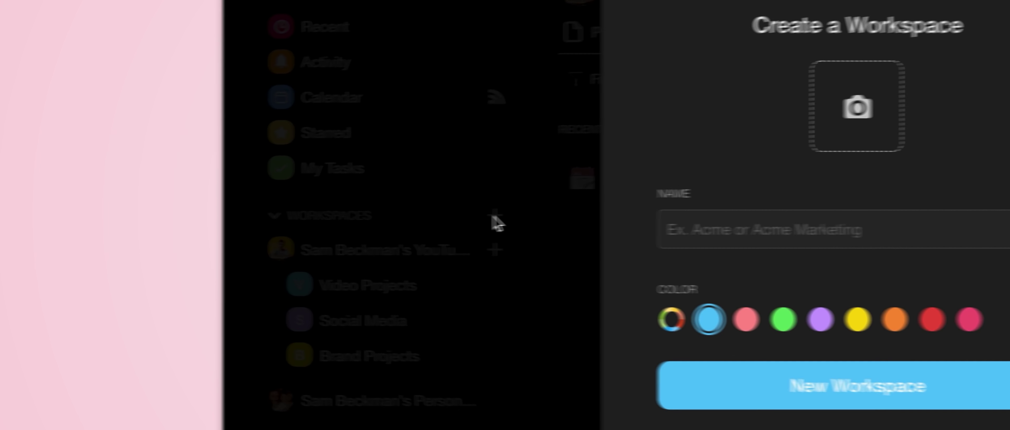
type("Real")
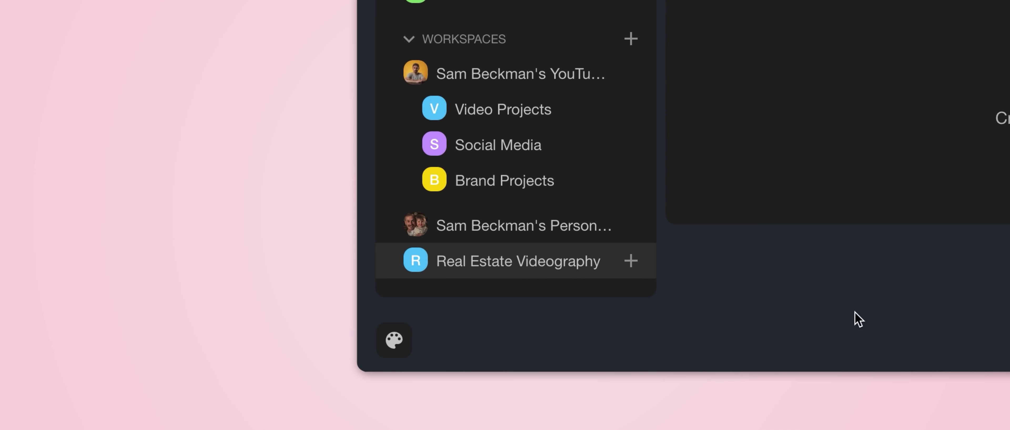
left_click(561, 235)
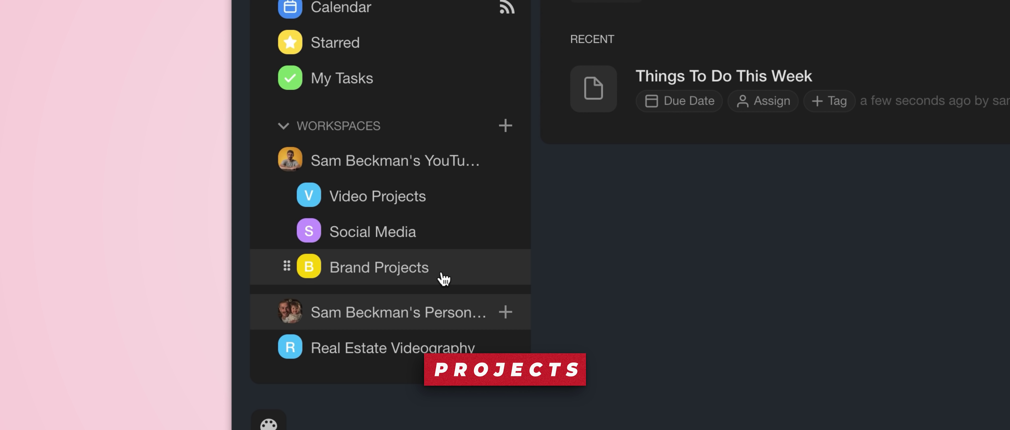
Step: Show the projects in the Video Projects subspace from the sidebar
left_click(429, 197)
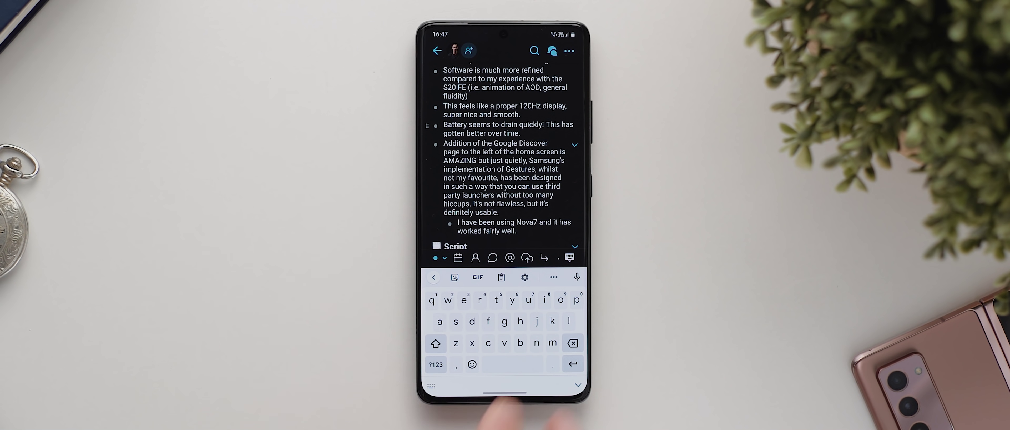
Step: Hide the keyboard and scroll the review note's Script and Build Quality and Design sections
left_click(579, 385)
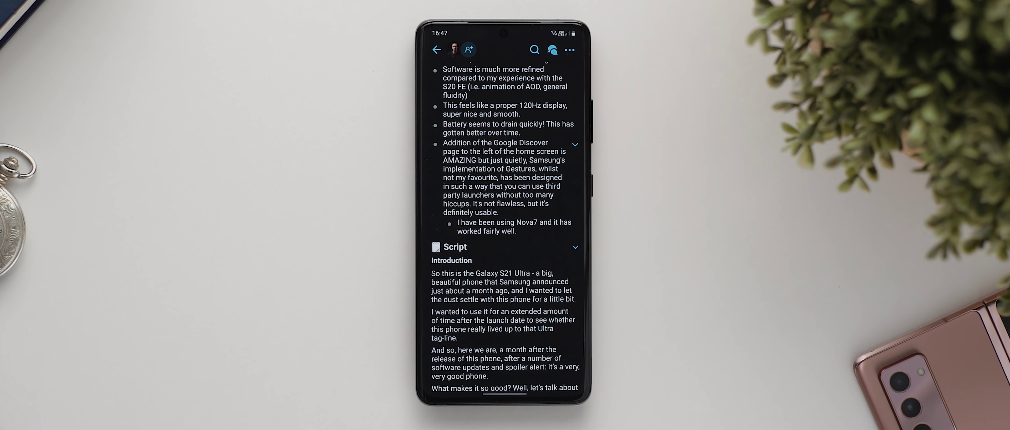
scroll(513, 306, "down", 5)
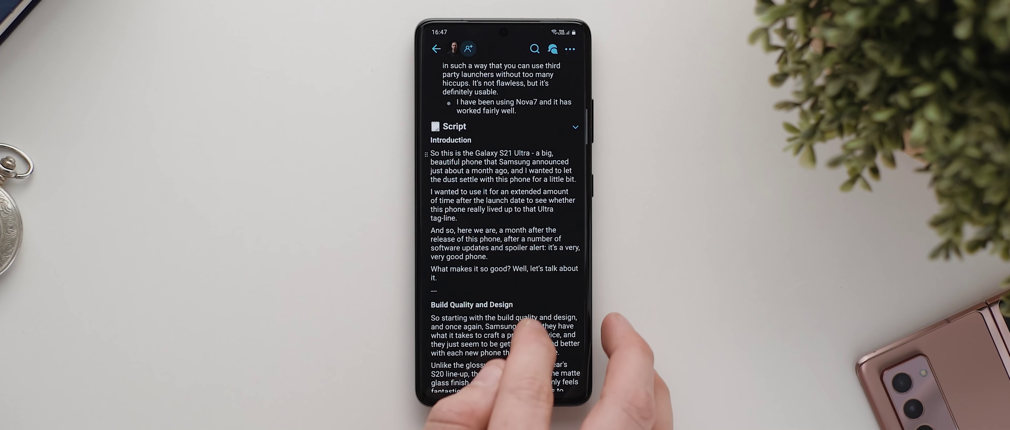
scroll(518, 288, "down", 1)
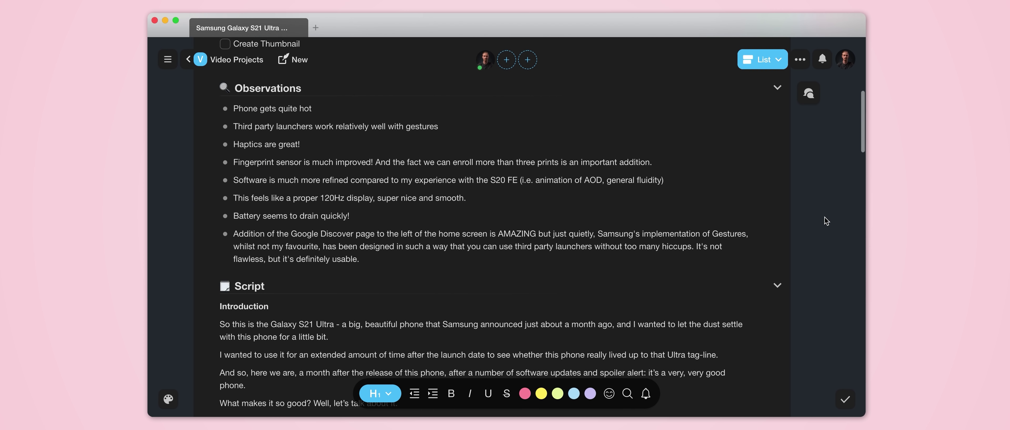
scroll(825, 217, "up", 7)
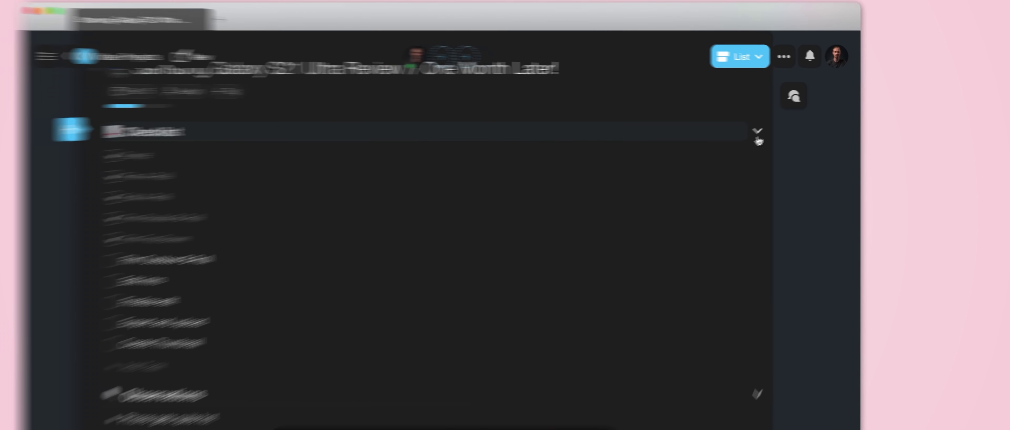
Step: Fold the Checklist, Observations and Script sections of the Samsung review project
left_click(778, 122)
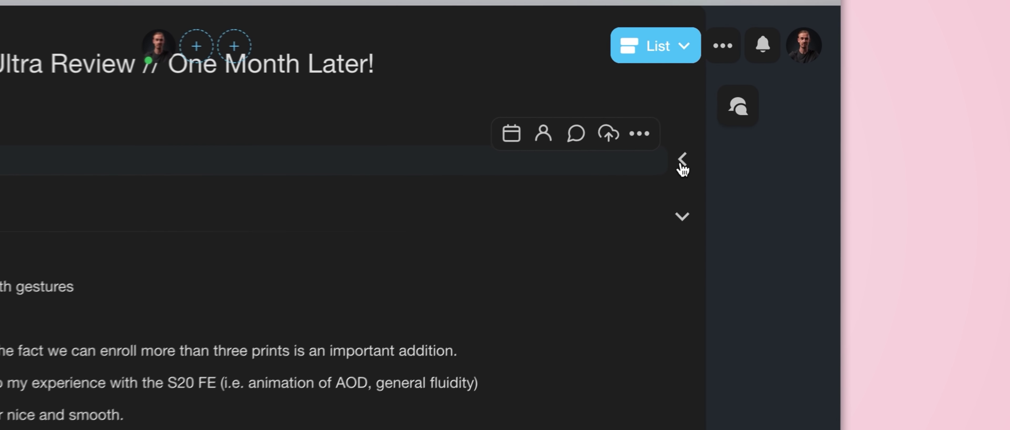
left_click(682, 219)
left_click(683, 259)
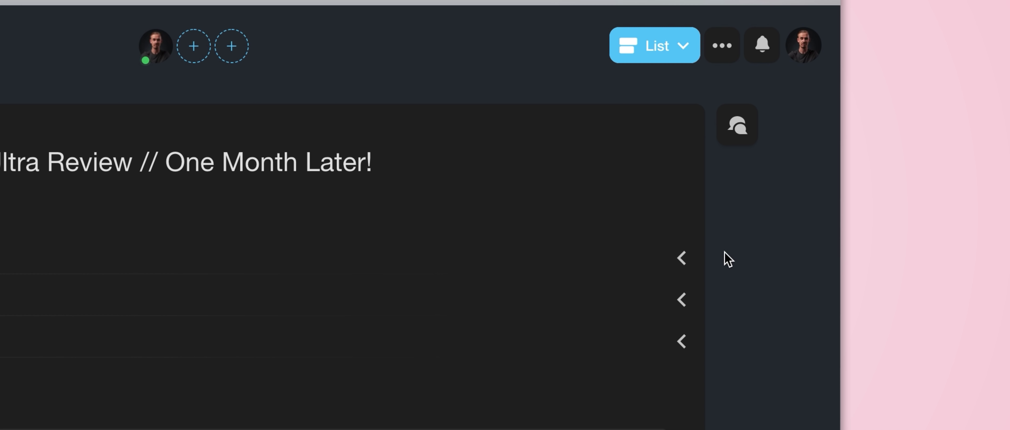
Step: Unfold all sections from the project menu and show the view layout choices
left_click(722, 46)
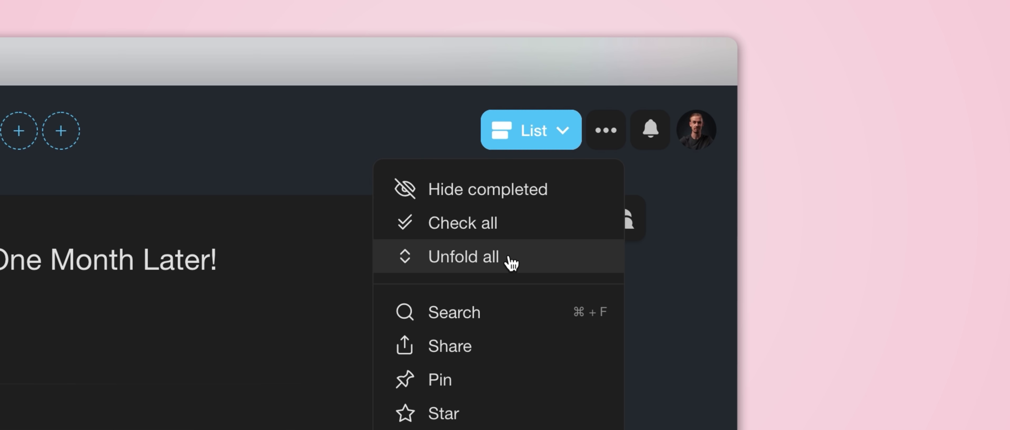
left_click(512, 261)
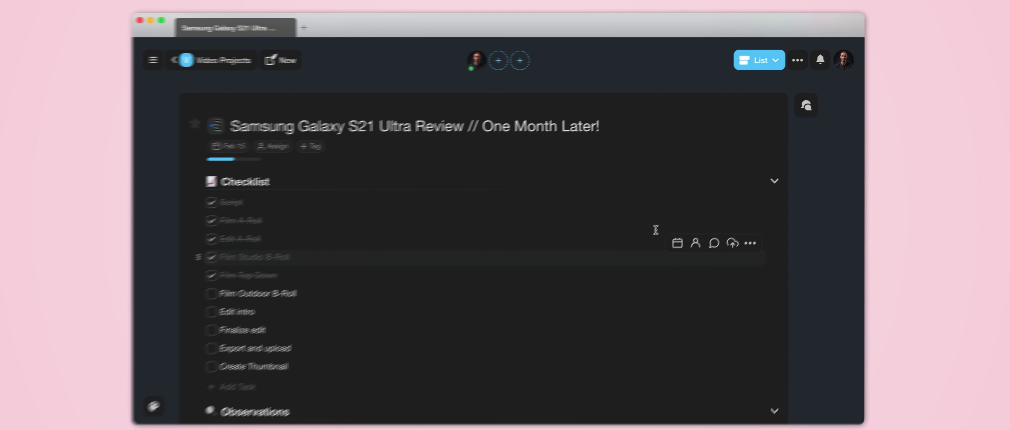
left_click(750, 63)
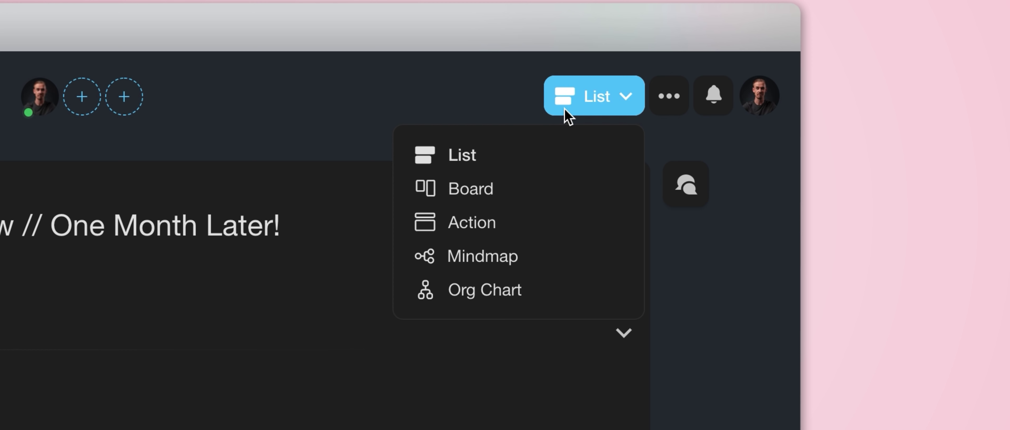
left_click(483, 257)
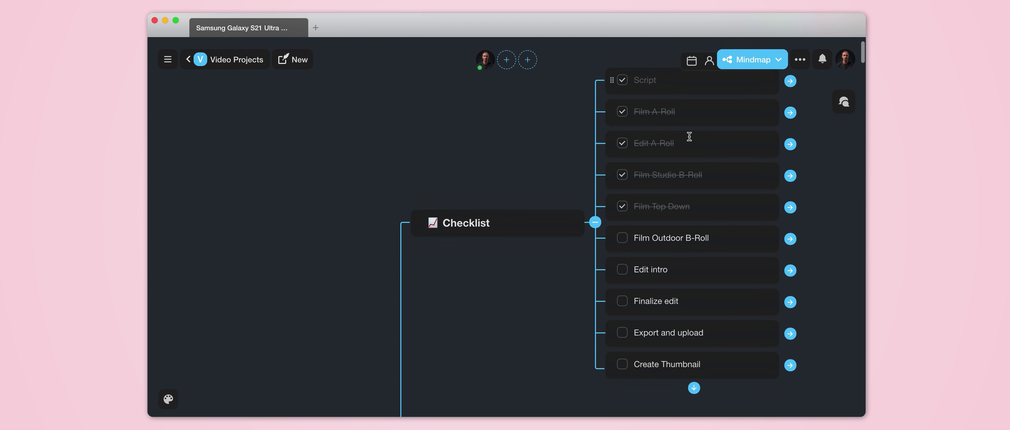
scroll(690, 137, "down", 15)
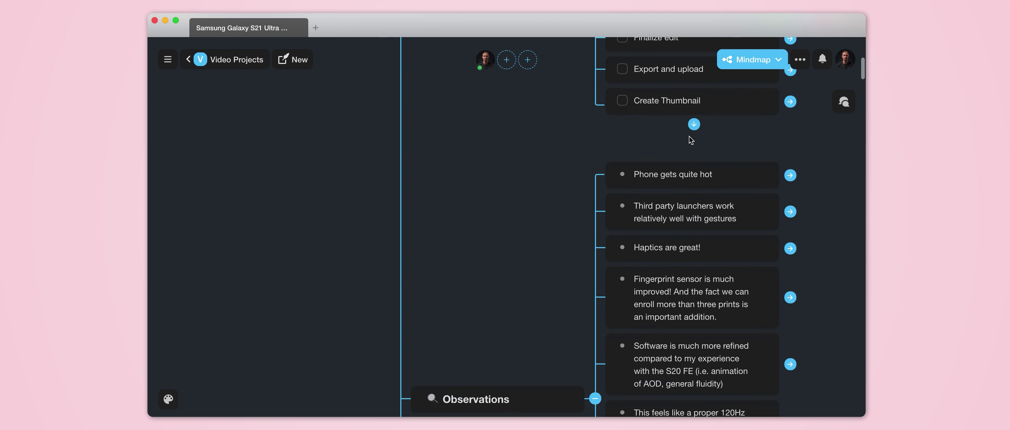
scroll(690, 136, "down", 15)
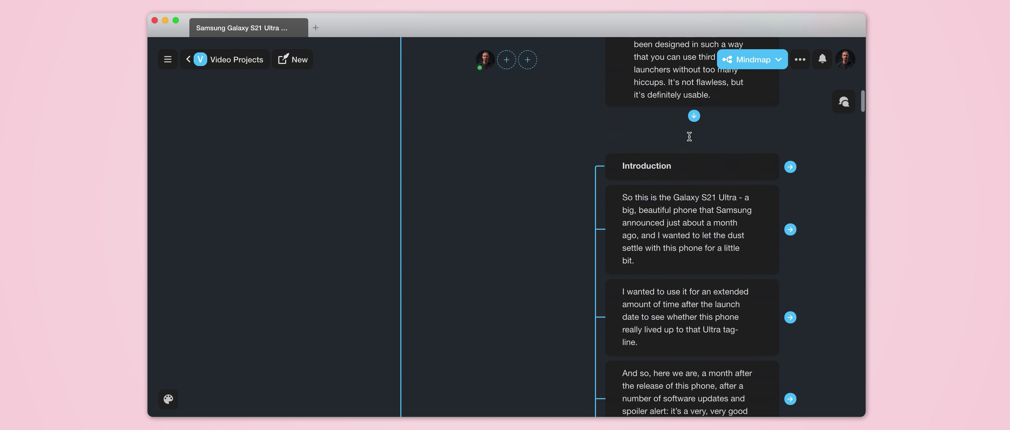
scroll(690, 137, "down", 1)
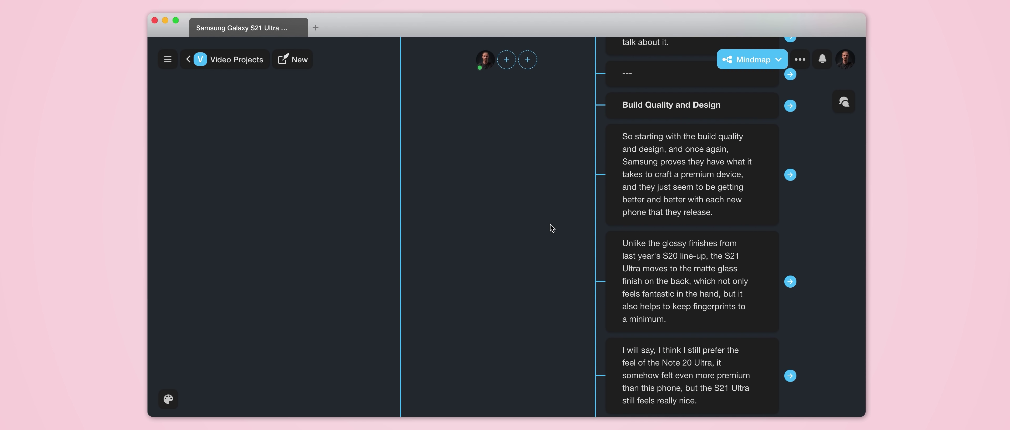
scroll(550, 225, "down", 15)
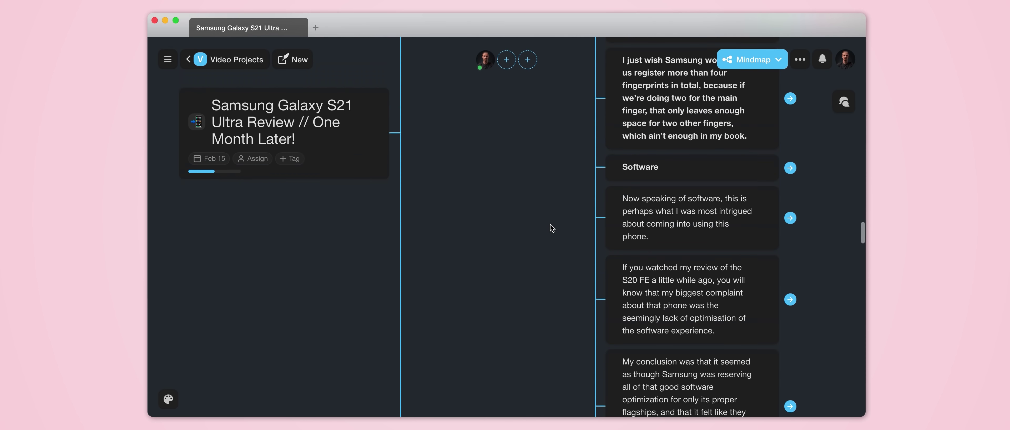
scroll(550, 225, "up", 3)
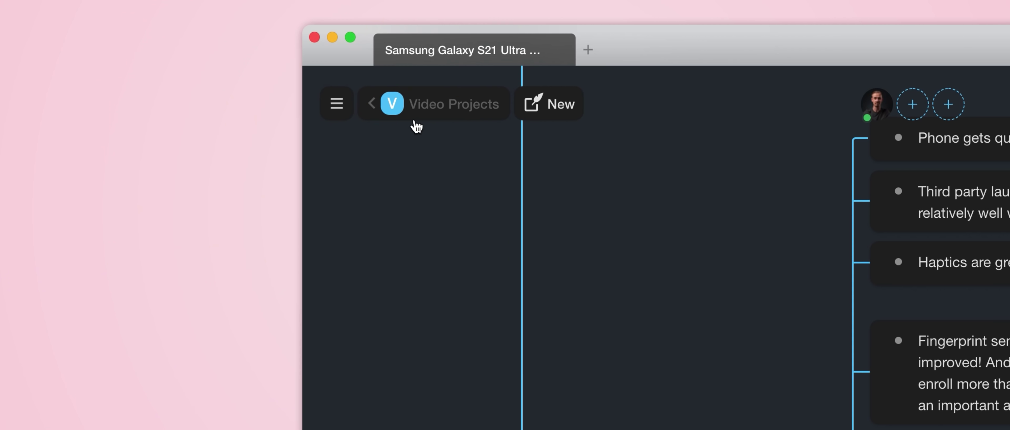
Step: Return to Video Projects and look through the Top Apps template under Templates
left_click(416, 125)
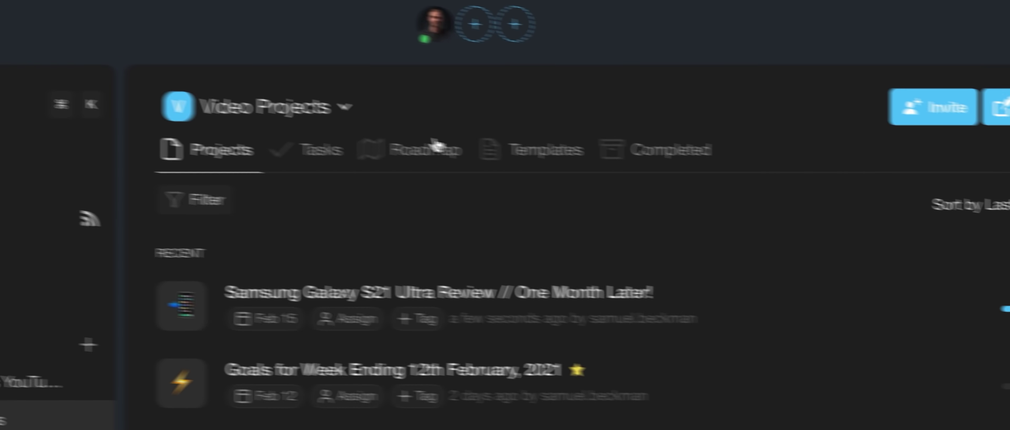
left_click(987, 216)
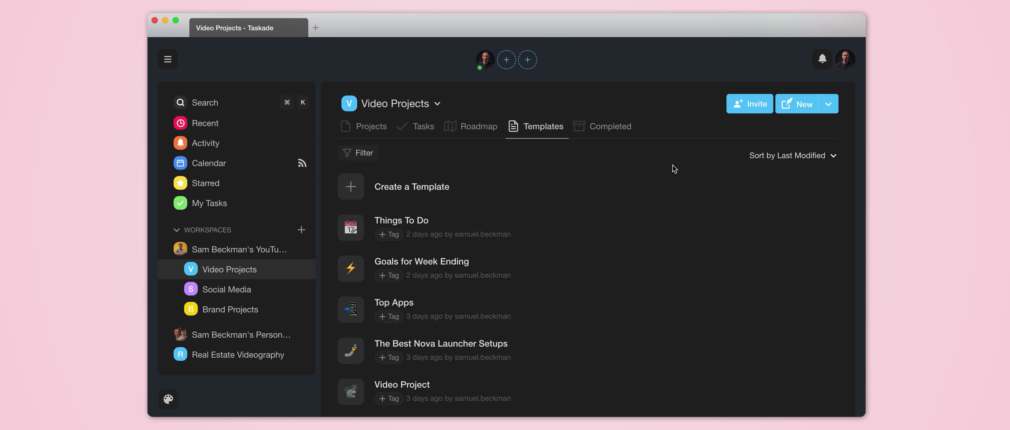
scroll(741, 195, "down", 3)
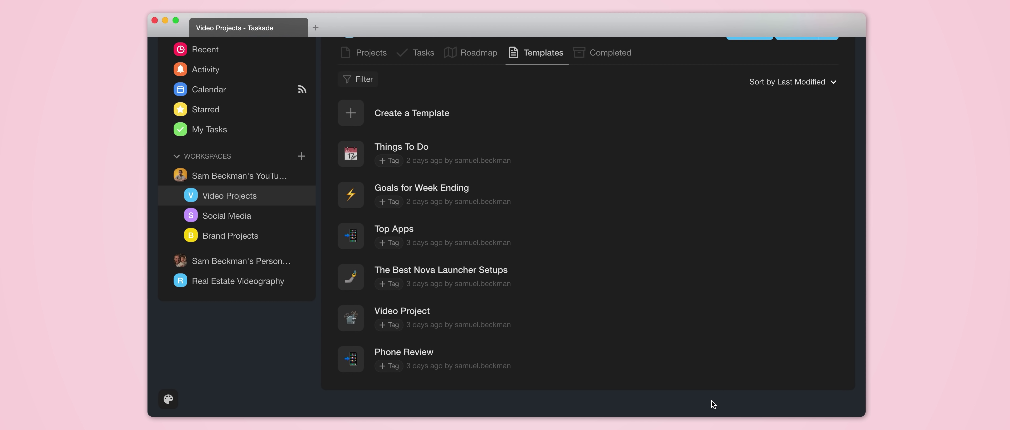
left_click(493, 237)
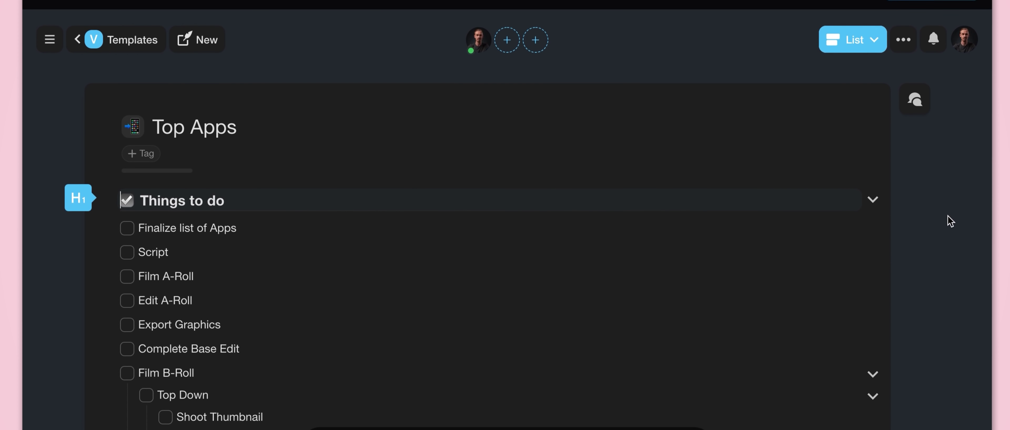
scroll(949, 227, "down", 1)
scroll(950, 215, "down", 10)
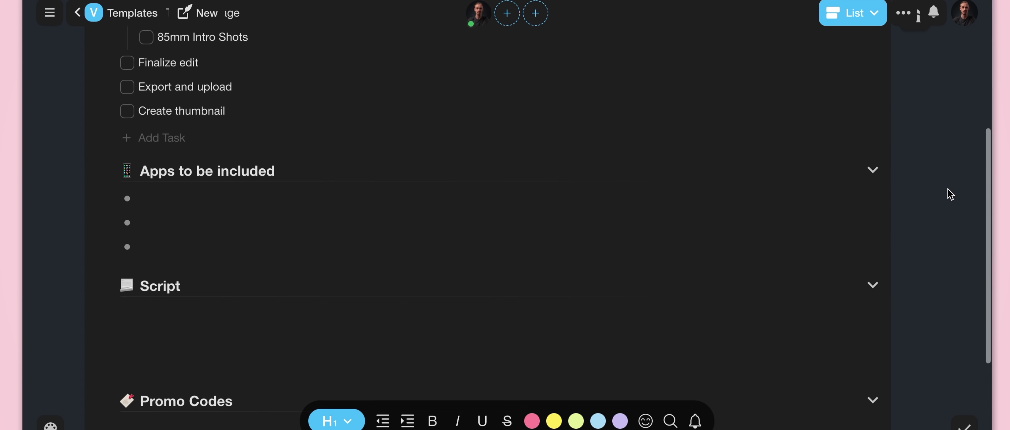
scroll(951, 190, "down", 5)
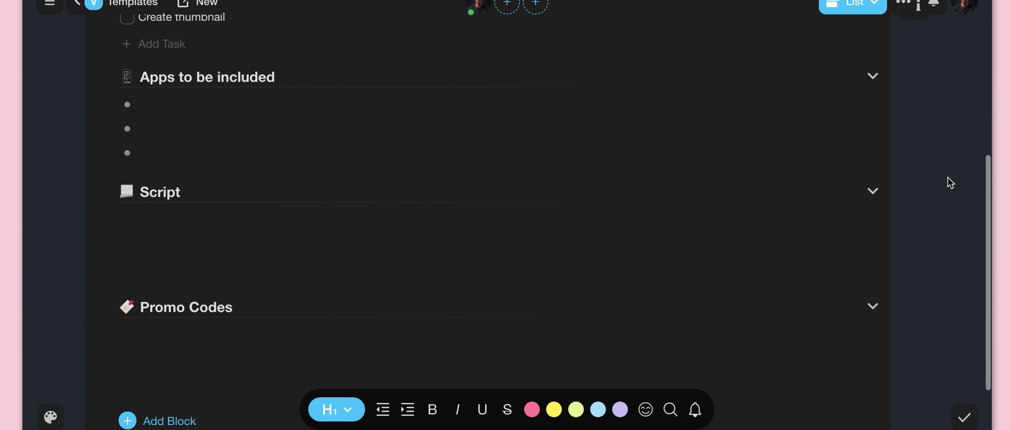
scroll(951, 181, "down", 2)
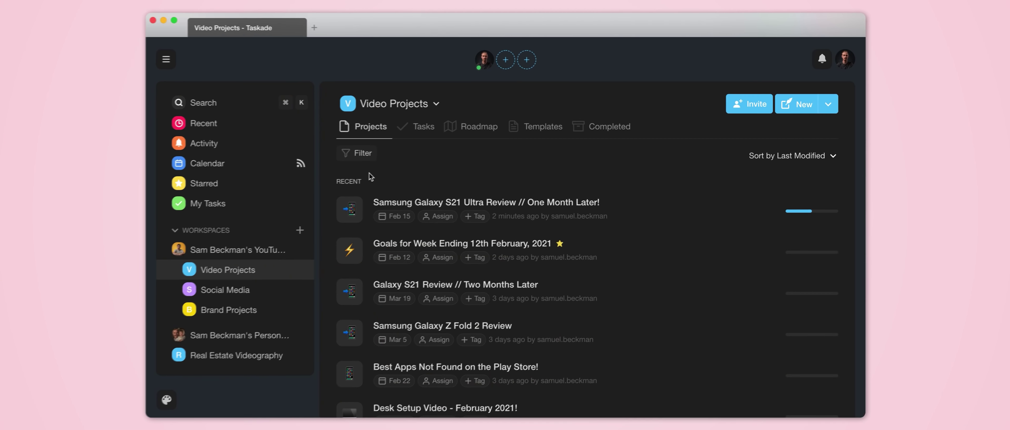
Step: Create 'Top Android Apps (March 2021)' from Top Apps, due Mar 1, and complete the S21 review
left_click(801, 107)
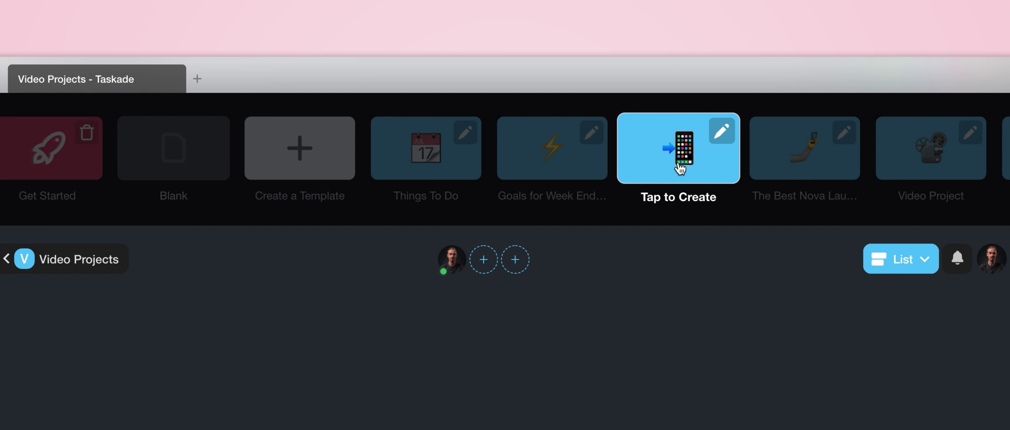
left_click(680, 169)
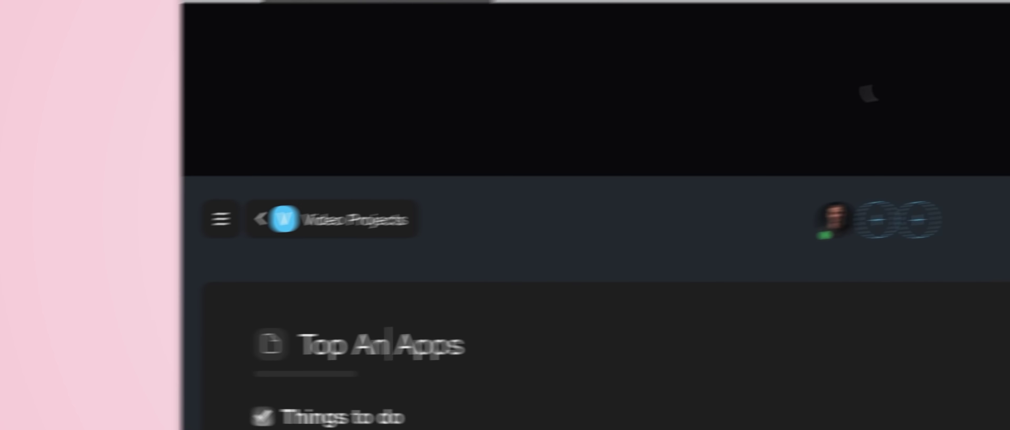
type("droid")
key("End")
type("(March 2021)")
left_click(292, 363)
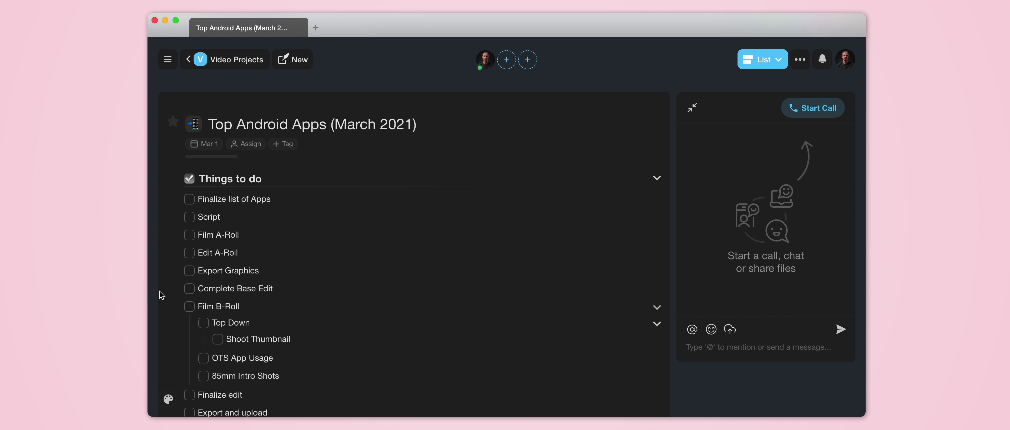
left_click(249, 65)
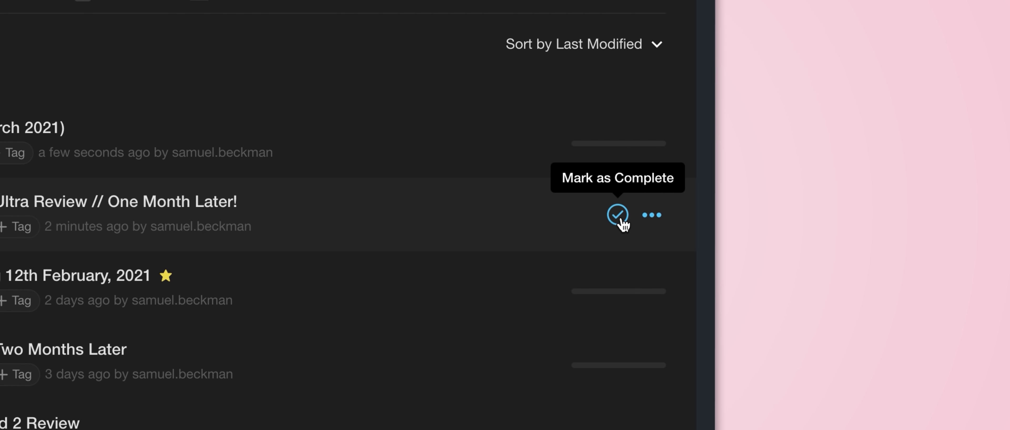
left_click(618, 215)
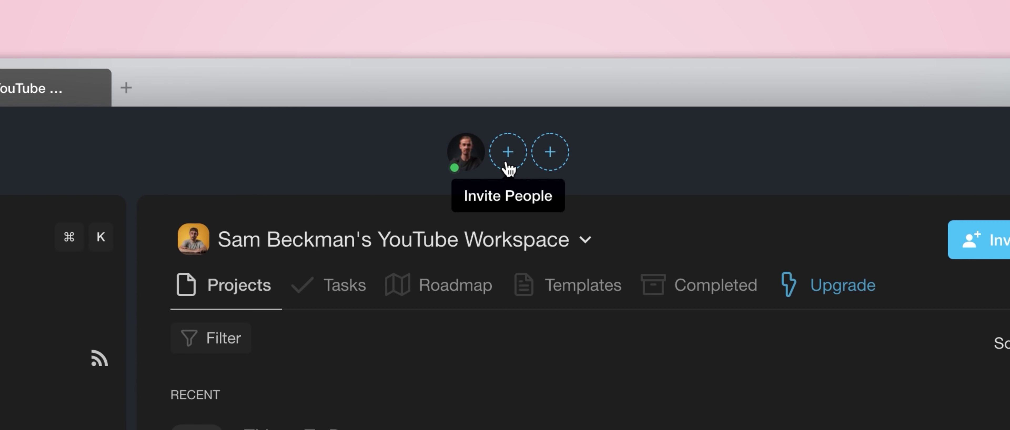
Step: Invite a collaborator by e-mail as Editor to the YouTube workspace and the Top Android Apps project
left_click(508, 163)
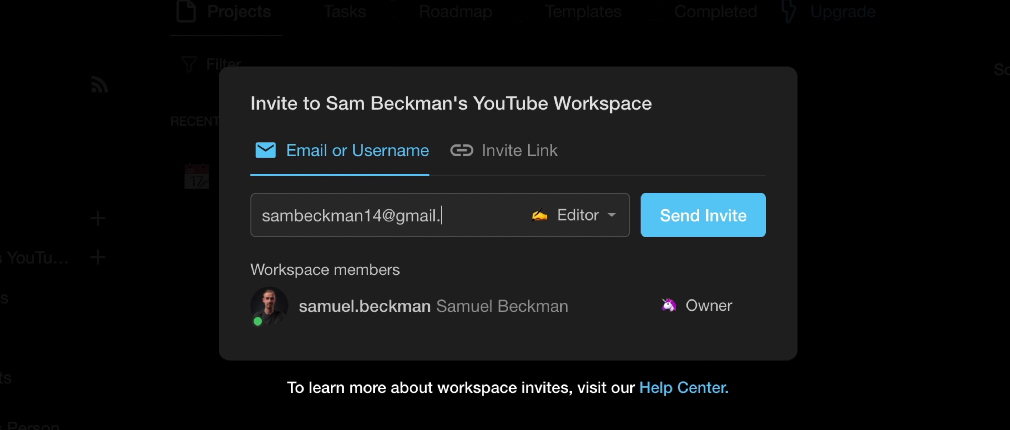
left_click(710, 223)
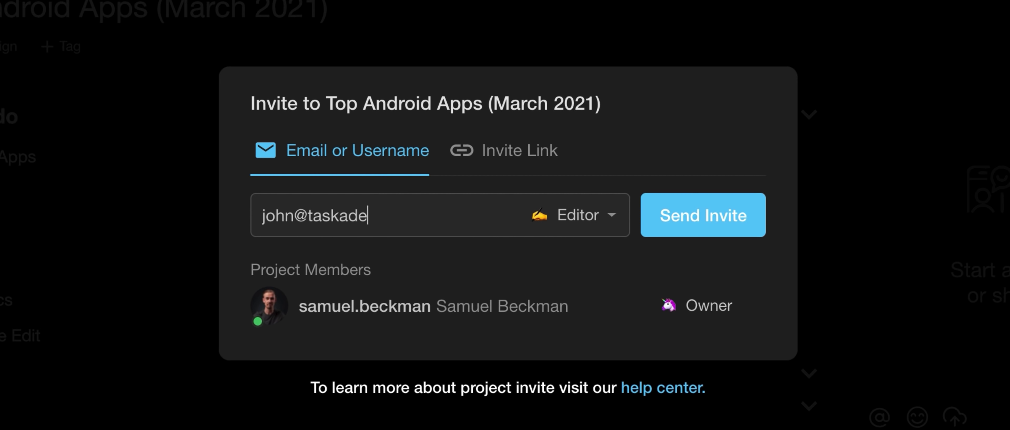
left_click(691, 203)
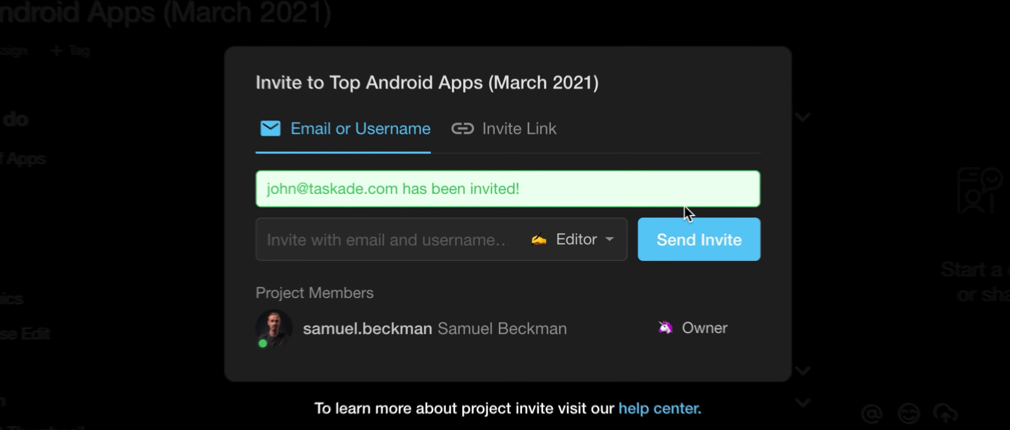